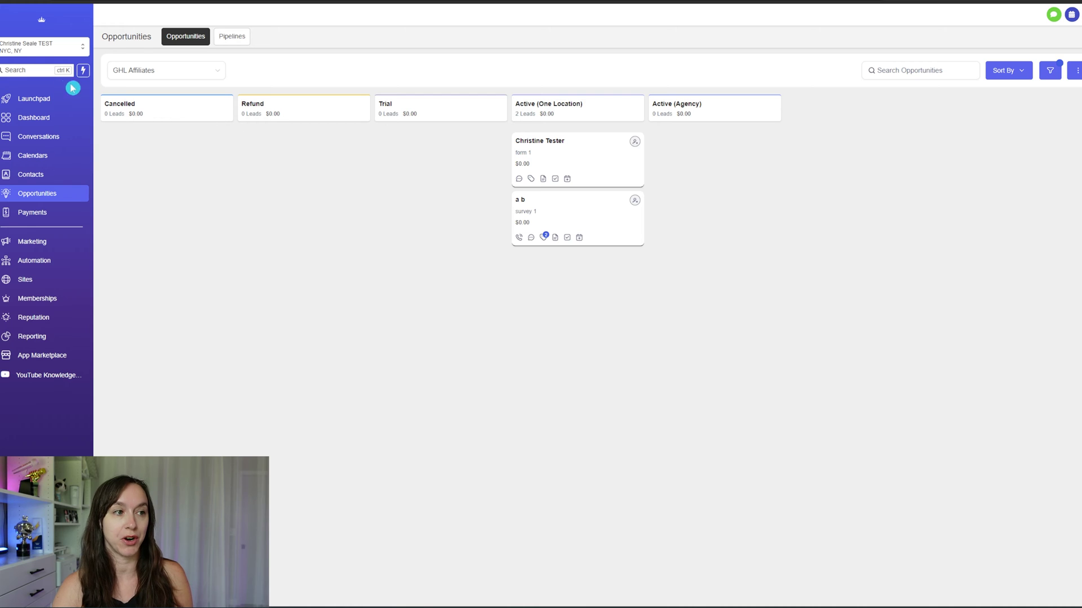
# Switch to Agency View and open Manage Client actions for Virtual Assistant Biz
pyautogui.click(52, 55)
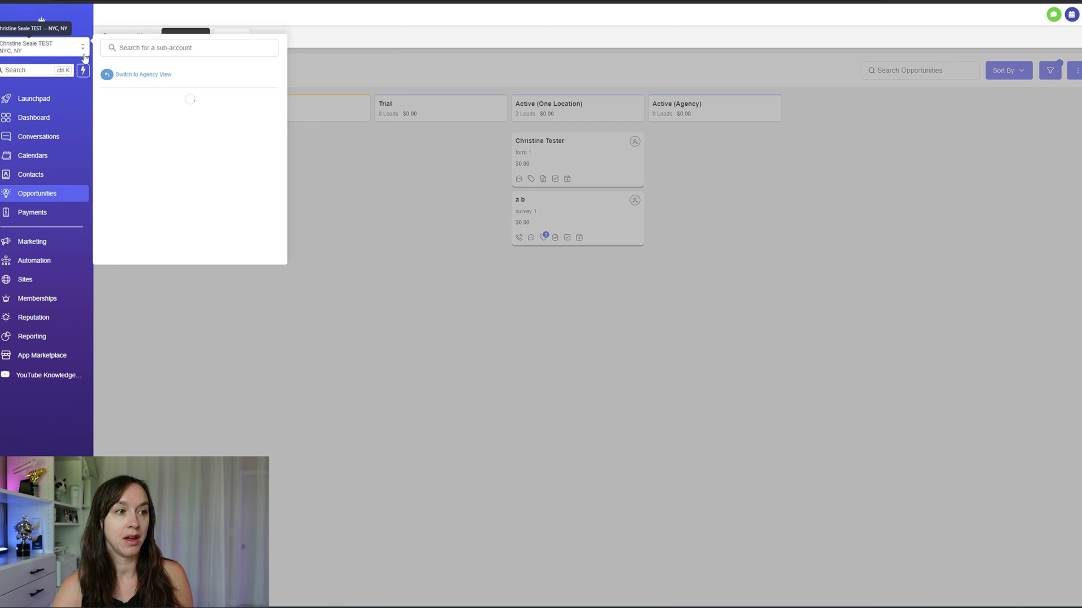
pyautogui.click(150, 75)
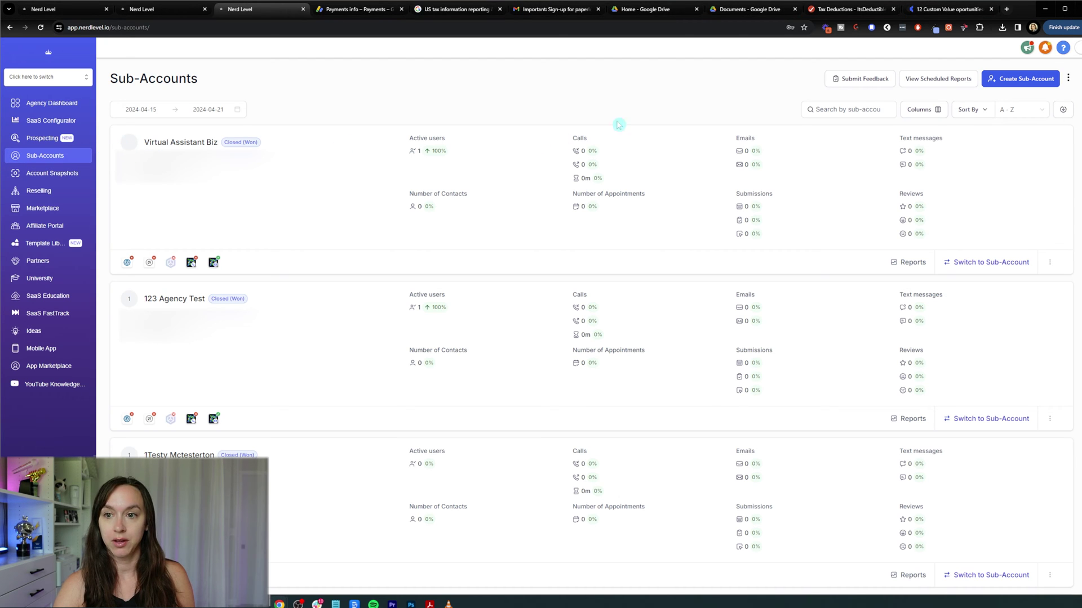
pyautogui.click(1050, 263)
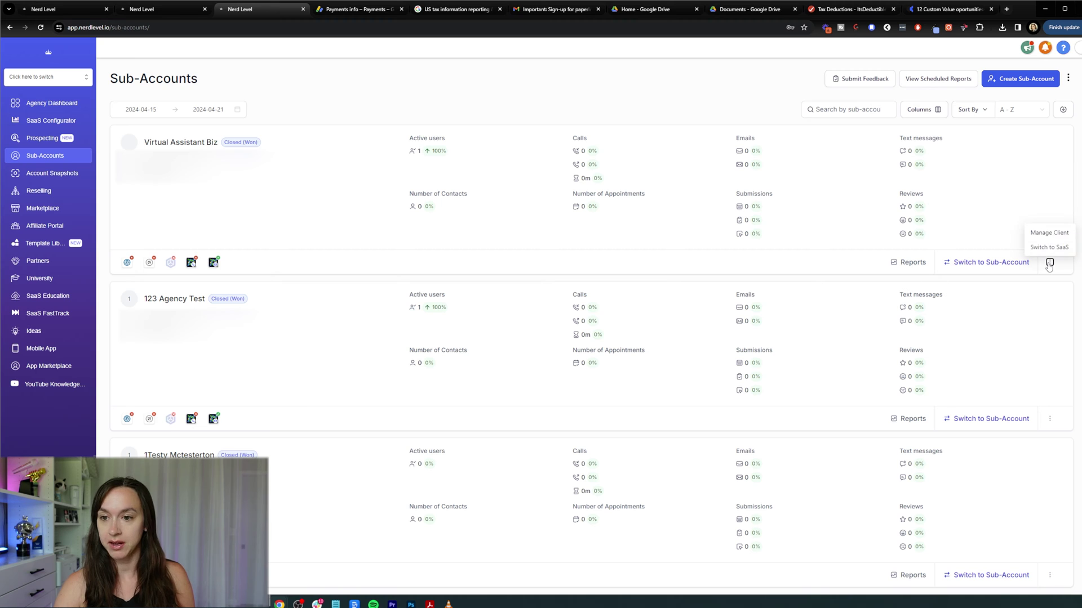
pyautogui.click(1049, 233)
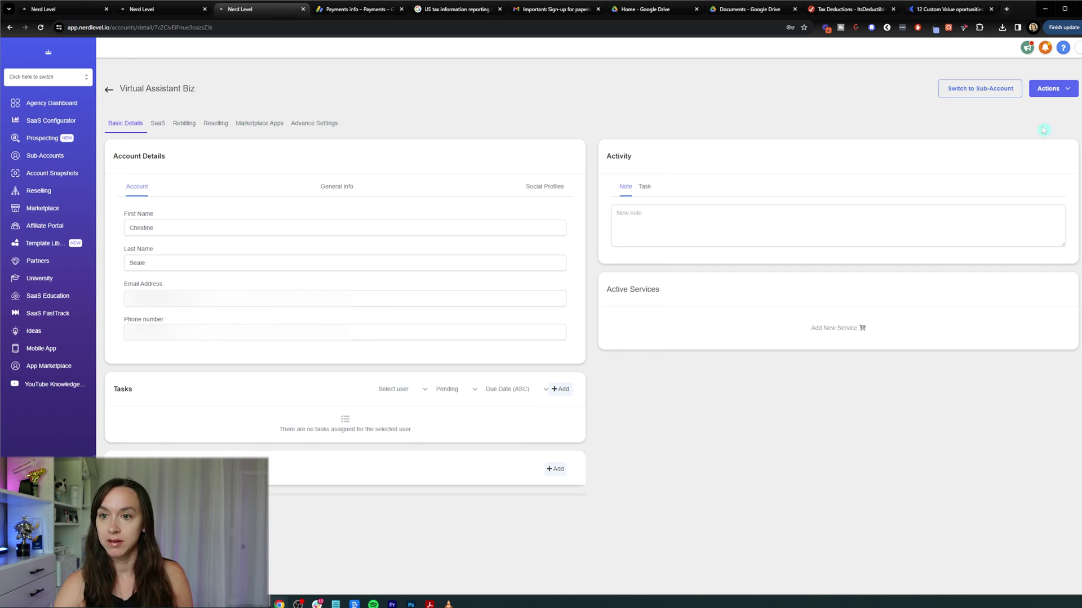
pyautogui.click(1054, 90)
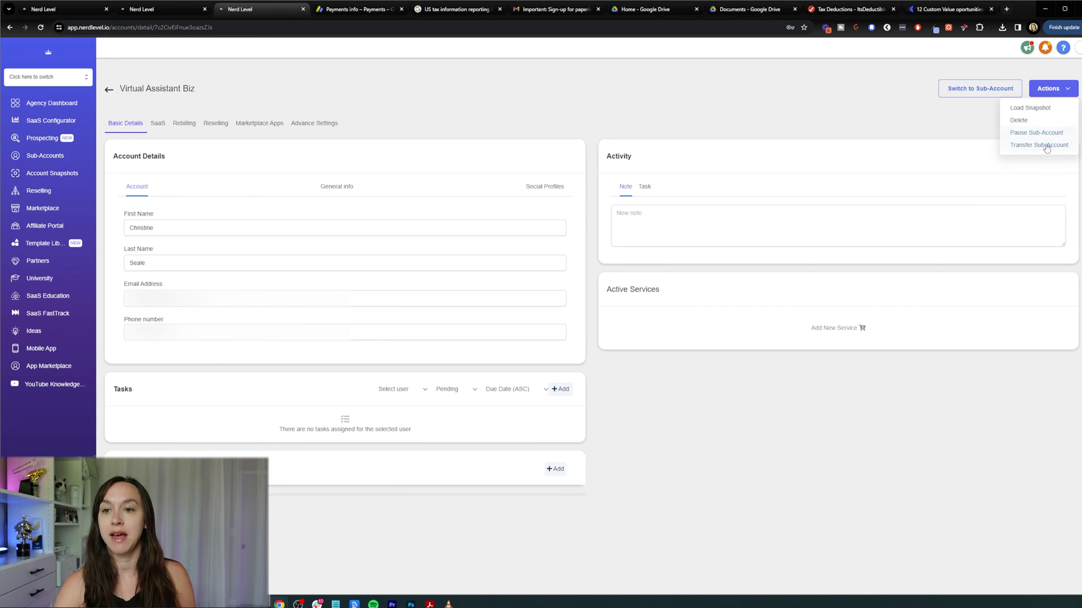
# Start the Virtual Assistant Biz transfer, accept the guidelines, and select Relationship Number
pyautogui.click(1047, 145)
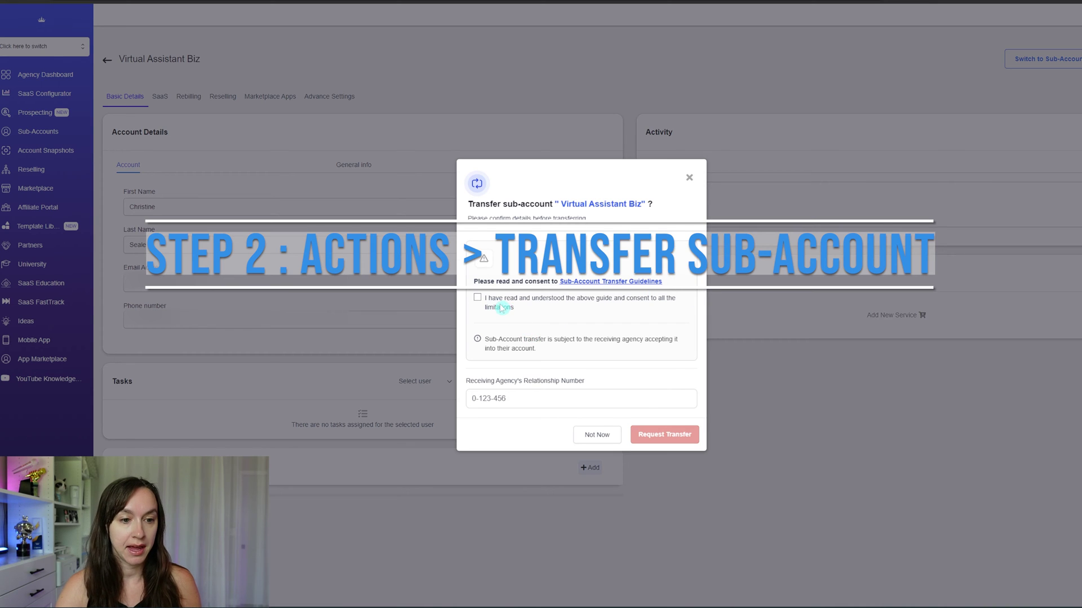
pyautogui.click(478, 298)
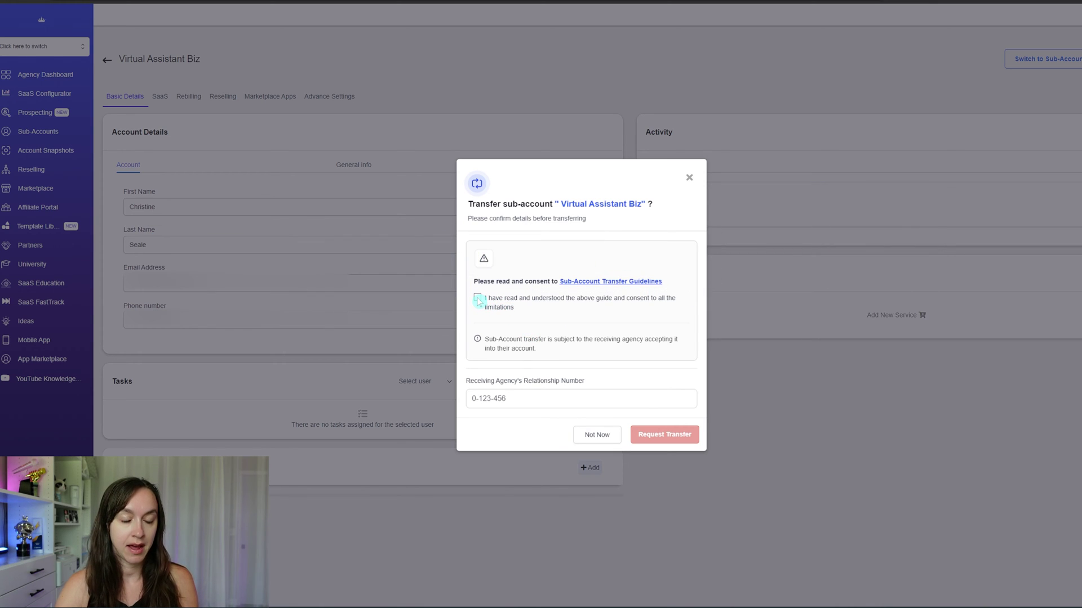
pyautogui.click(479, 299)
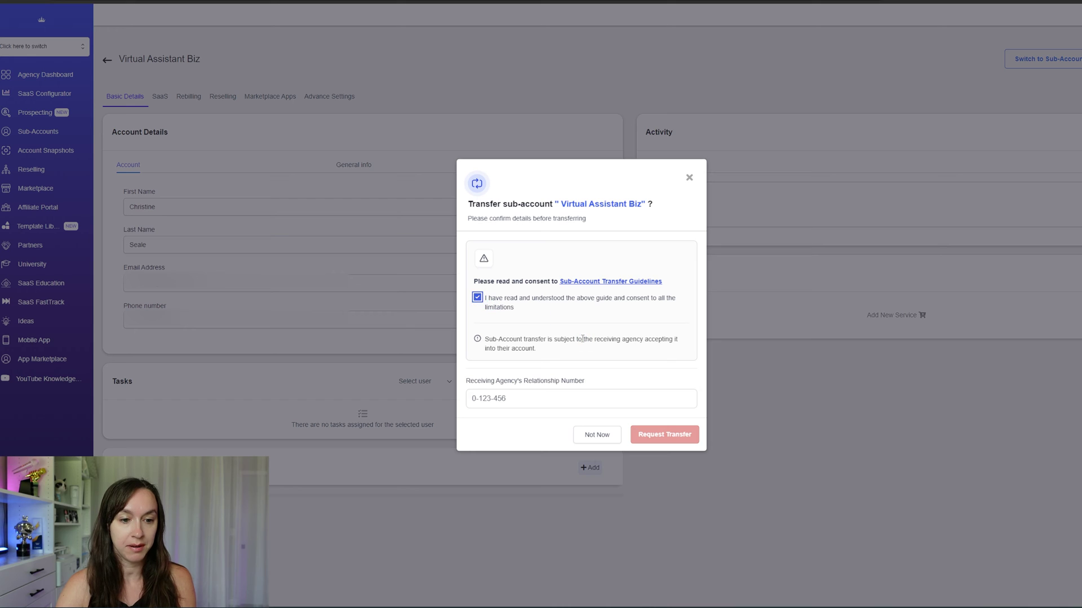
pyautogui.click(531, 395)
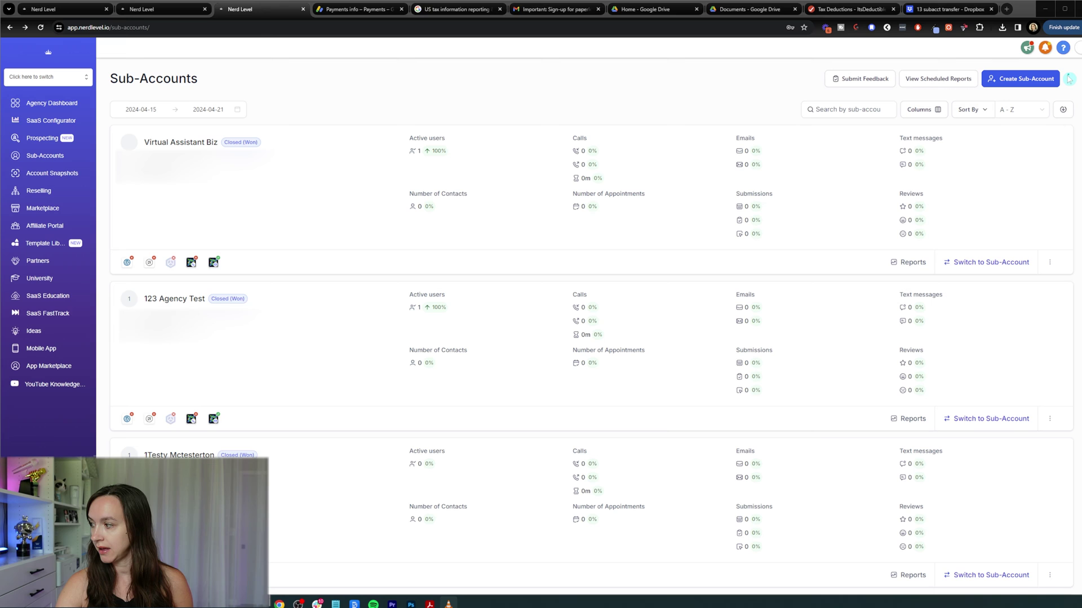
pyautogui.moveTo(1067, 77)
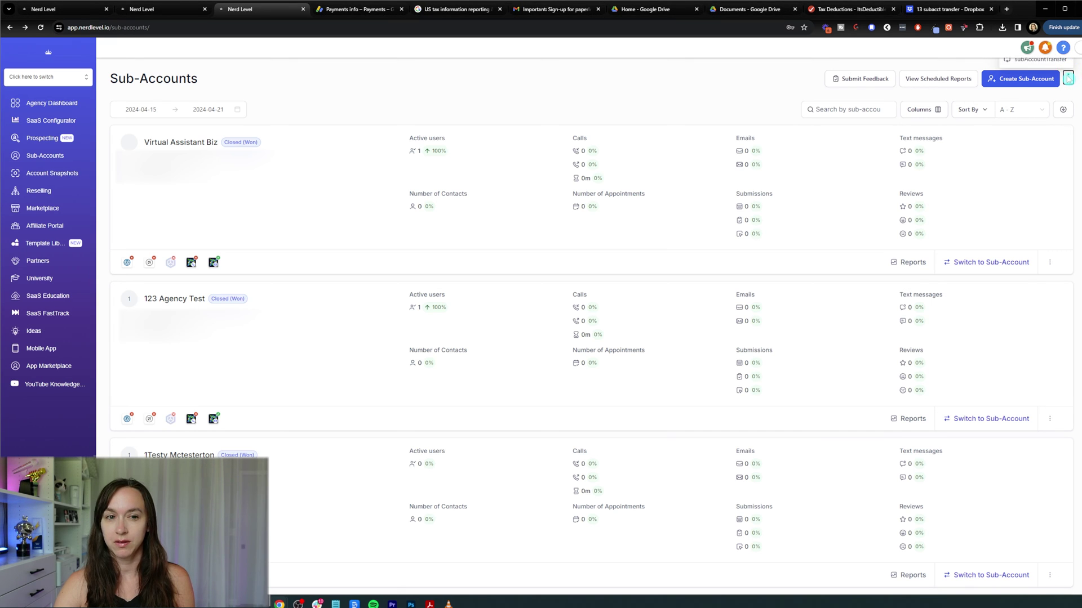
# Show the Sent requests on the Sub-Account Transfers page
pyautogui.click(1056, 66)
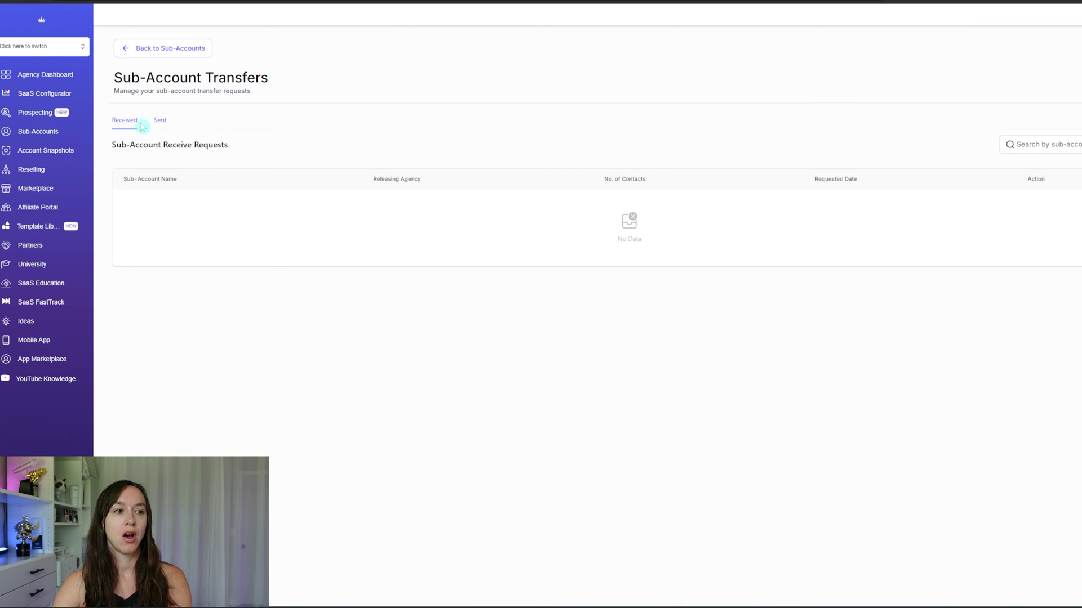
pyautogui.click(160, 121)
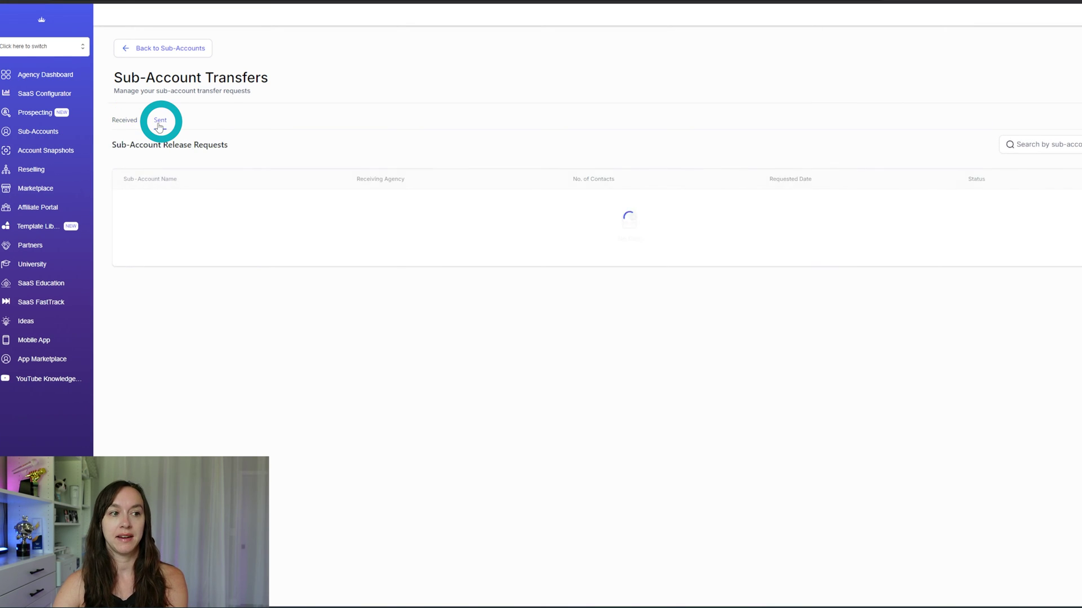